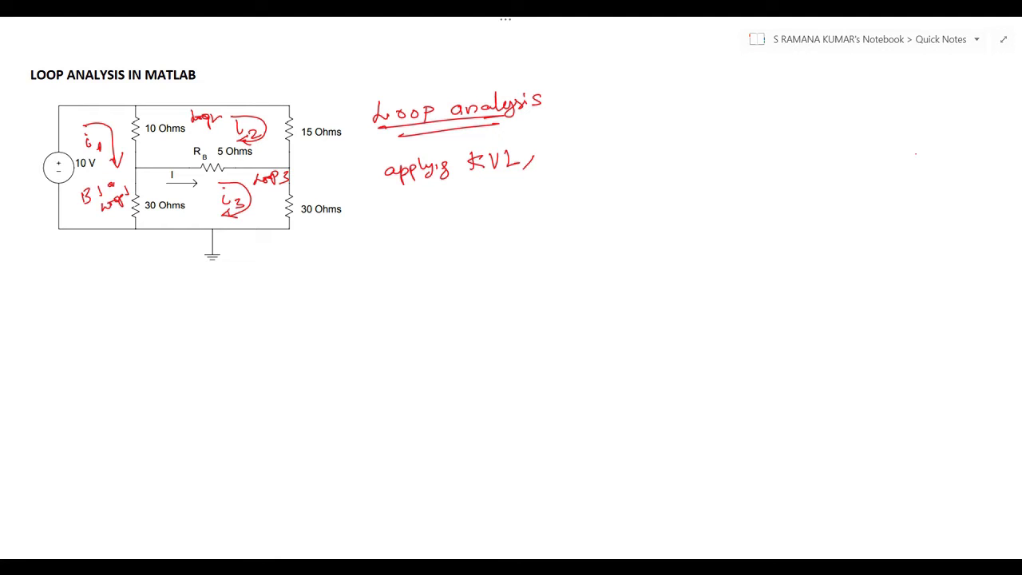
Step: Write the 'Loop 1' label and its KVL equation, including the 10 V source term
{"action": "mouse_move", "coordinate": [384, 197]}
{"action": "left_mouse_down"}
{"action": "mouse_move", "coordinate": [399, 214]}
{"action": "mouse_move", "coordinate": [437, 215]}
{"action": "left_mouse_up"}
{"action": "mouse_move", "coordinate": [473, 202]}
{"action": "left_mouse_down"}
{"action": "mouse_move", "coordinate": [472, 217]}
{"action": "mouse_move", "coordinate": [489, 203]}
{"action": "mouse_move", "coordinate": [502, 215]}
{"action": "mouse_move", "coordinate": [537, 199]}
{"action": "mouse_move", "coordinate": [560, 211]}
{"action": "mouse_move", "coordinate": [564, 203]}
{"action": "left_mouse_up"}
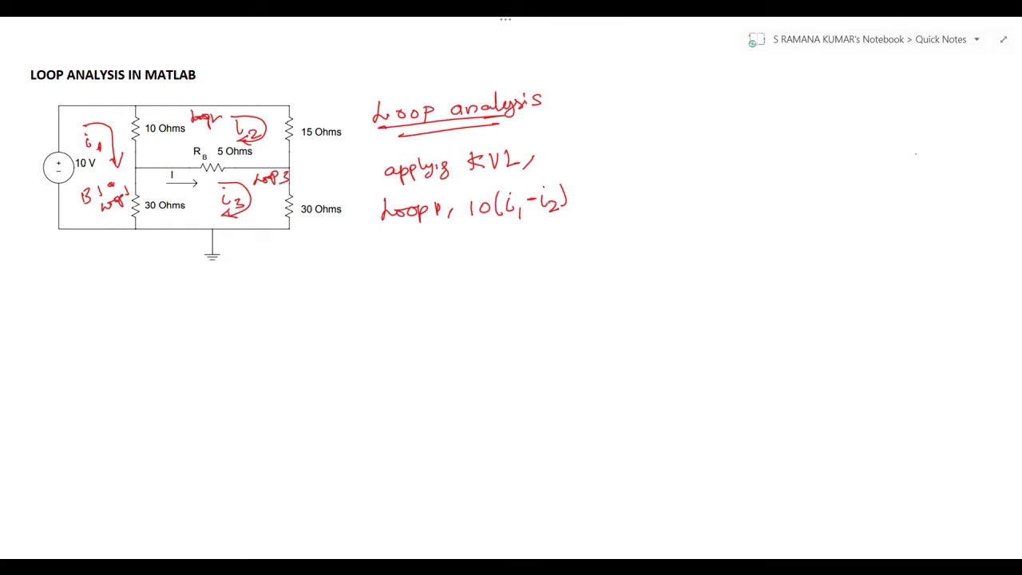
{"action": "mouse_move", "coordinate": [573, 195]}
{"action": "left_mouse_down"}
{"action": "mouse_move", "coordinate": [645, 182]}
{"action": "mouse_move", "coordinate": [642, 203]}
{"action": "mouse_move", "coordinate": [653, 183]}
{"action": "mouse_move", "coordinate": [659, 201]}
{"action": "mouse_move", "coordinate": [713, 194]}
{"action": "left_mouse_up"}
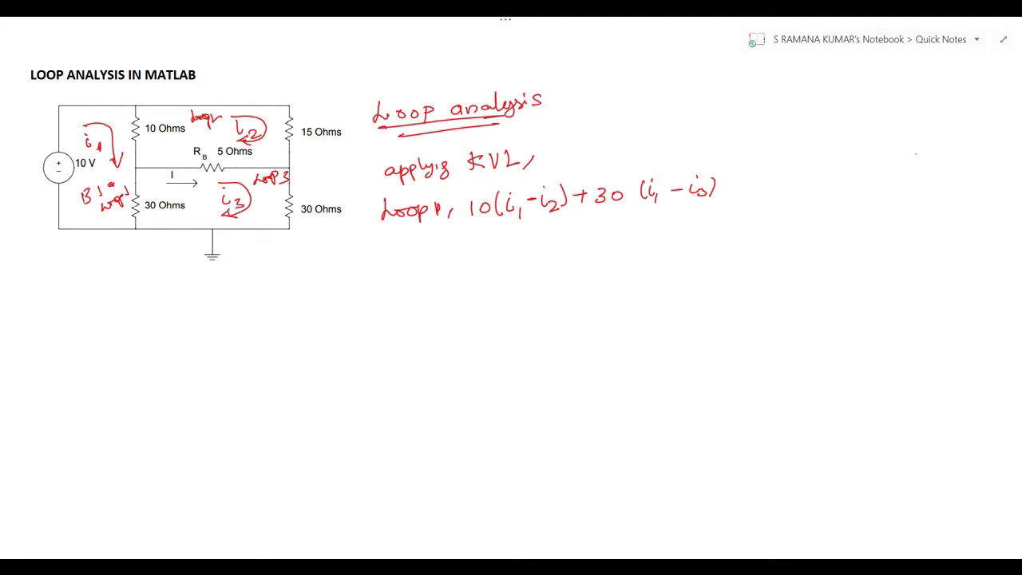
{"action": "mouse_move", "coordinate": [743, 176]}
{"action": "left_mouse_down"}
{"action": "mouse_move", "coordinate": [743, 187]}
{"action": "mouse_move", "coordinate": [750, 178]}
{"action": "mouse_move", "coordinate": [788, 189]}
{"action": "mouse_move", "coordinate": [792, 177]}
{"action": "left_mouse_up"}
Step: Simplify to 40i1 − 10i2 − 30i3 = 10, label it equation 1, and write 'Loop 2' below
{"action": "mouse_move", "coordinate": [622, 216]}
{"action": "left_mouse_down"}
{"action": "mouse_move", "coordinate": [639, 218]}
{"action": "mouse_move", "coordinate": [640, 228]}
{"action": "mouse_move", "coordinate": [696, 220]}
{"action": "mouse_move", "coordinate": [713, 232]}
{"action": "left_mouse_up"}
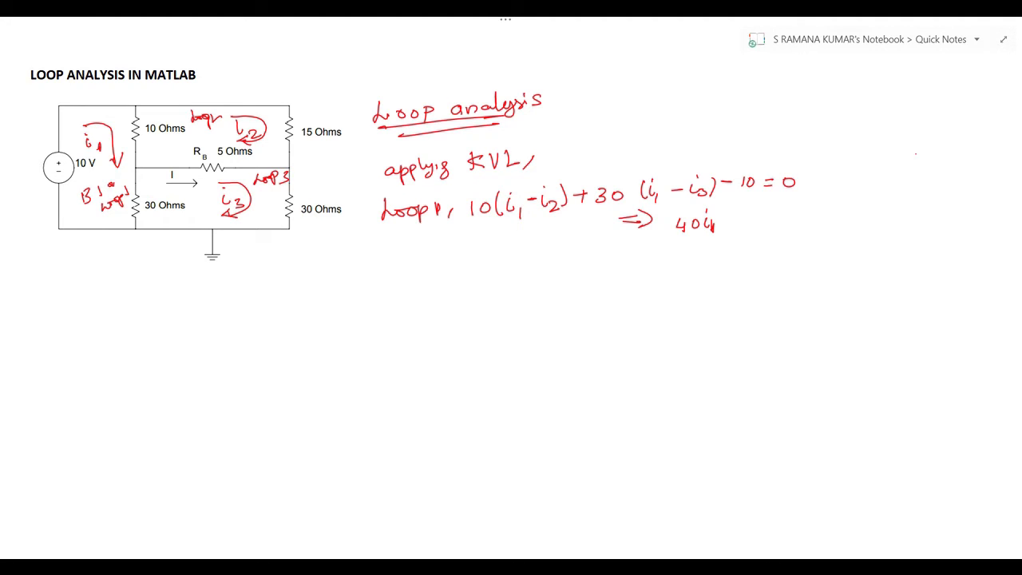
{"action": "left_click_drag", "start_coordinate": [754, 213], "coordinate": [784, 230]}
{"action": "mouse_move", "coordinate": [813, 210]}
{"action": "left_mouse_down"}
{"action": "mouse_move", "coordinate": [810, 222]}
{"action": "mouse_move", "coordinate": [827, 212]}
{"action": "mouse_move", "coordinate": [845, 226]}
{"action": "left_mouse_up"}
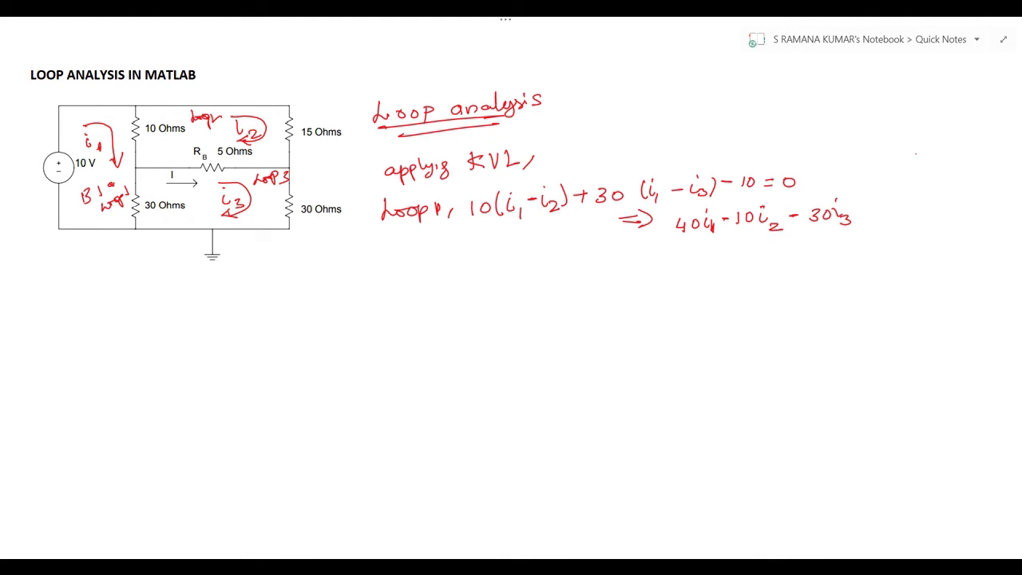
{"action": "left_click_drag", "start_coordinate": [859, 206], "coordinate": [874, 206]}
{"action": "mouse_move", "coordinate": [862, 212]}
{"action": "left_mouse_down"}
{"action": "mouse_move", "coordinate": [883, 215]}
{"action": "mouse_move", "coordinate": [896, 202]}
{"action": "mouse_move", "coordinate": [945, 219]}
{"action": "left_mouse_up"}
{"action": "mouse_move", "coordinate": [949, 201]}
{"action": "left_mouse_down"}
{"action": "mouse_move", "coordinate": [935, 217]}
{"action": "mouse_move", "coordinate": [956, 203]}
{"action": "left_mouse_up"}
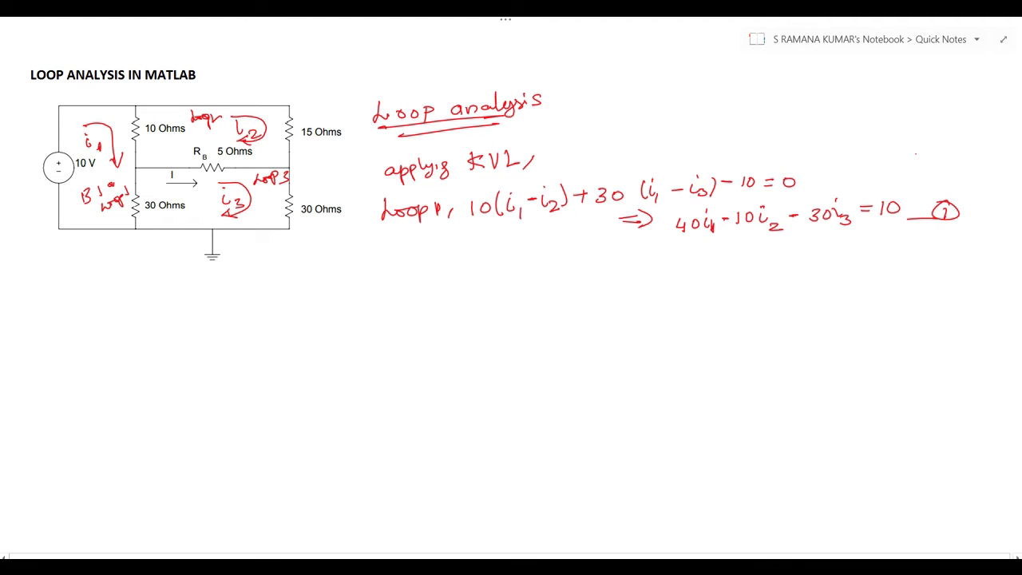
{"action": "mouse_move", "coordinate": [379, 270]}
{"action": "left_mouse_down"}
{"action": "mouse_move", "coordinate": [414, 288]}
{"action": "mouse_move", "coordinate": [435, 279]}
{"action": "mouse_move", "coordinate": [438, 290]}
{"action": "left_mouse_up"}
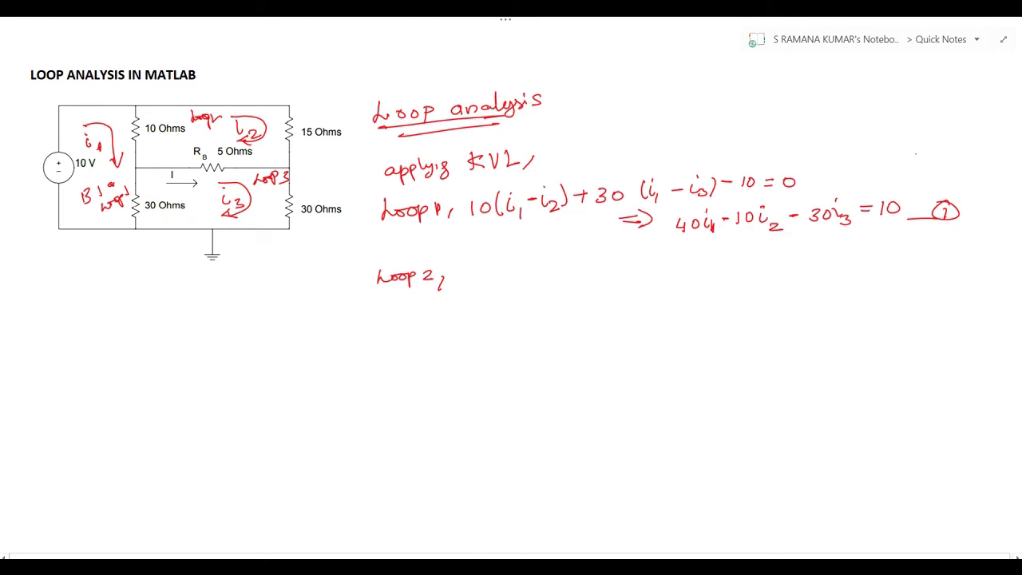
Step: Write the Loop 2 KVL equation with its 10, 15 and 5 ohm terms, set equal to 0
{"action": "mouse_move", "coordinate": [476, 283]}
{"action": "left_mouse_down"}
{"action": "mouse_move", "coordinate": [475, 295]}
{"action": "mouse_move", "coordinate": [488, 284]}
{"action": "mouse_move", "coordinate": [532, 298]}
{"action": "left_mouse_up"}
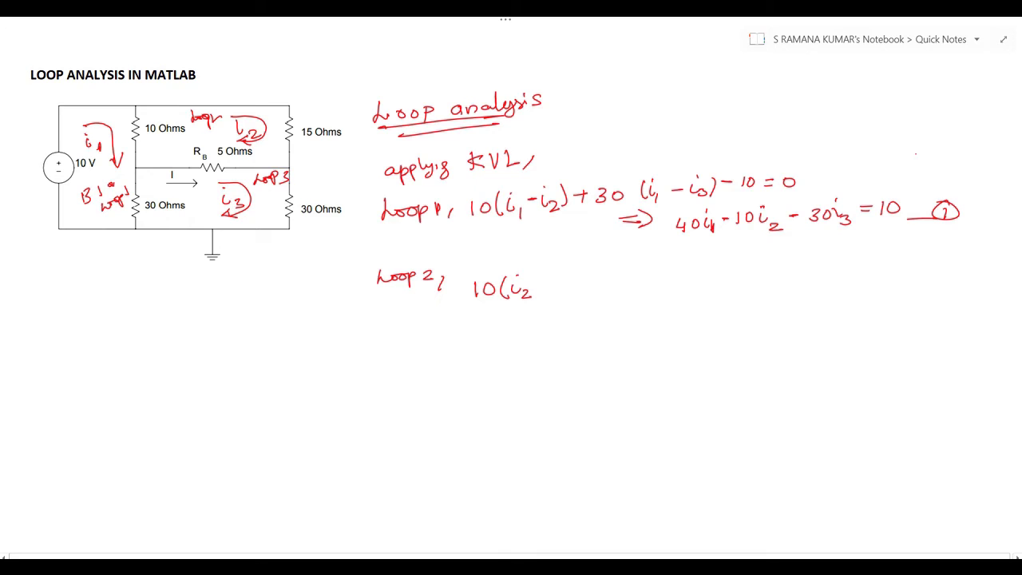
{"action": "left_click_drag", "start_coordinate": [550, 281], "coordinate": [558, 292]}
{"action": "left_click_drag", "start_coordinate": [567, 282], "coordinate": [630, 289]}
{"action": "left_click_drag", "start_coordinate": [634, 277], "coordinate": [647, 277]}
{"action": "left_click_drag", "start_coordinate": [642, 270], "coordinate": [650, 283]}
{"action": "mouse_move", "coordinate": [654, 268]}
{"action": "left_mouse_down"}
{"action": "mouse_move", "coordinate": [665, 267]}
{"action": "mouse_move", "coordinate": [669, 286]}
{"action": "mouse_move", "coordinate": [691, 287]}
{"action": "mouse_move", "coordinate": [707, 273]}
{"action": "mouse_move", "coordinate": [724, 284]}
{"action": "mouse_move", "coordinate": [758, 268]}
{"action": "left_mouse_up"}
{"action": "left_click_drag", "start_coordinate": [747, 275], "coordinate": [775, 265]}
Step: Simplify loop 2 to −10i1 + 30i2 − 5i3 = 0 and start the 'Loop 3' heading below
{"action": "left_click_drag", "start_coordinate": [644, 301], "coordinate": [655, 306]}
{"action": "left_click_drag", "start_coordinate": [652, 295], "coordinate": [654, 311]}
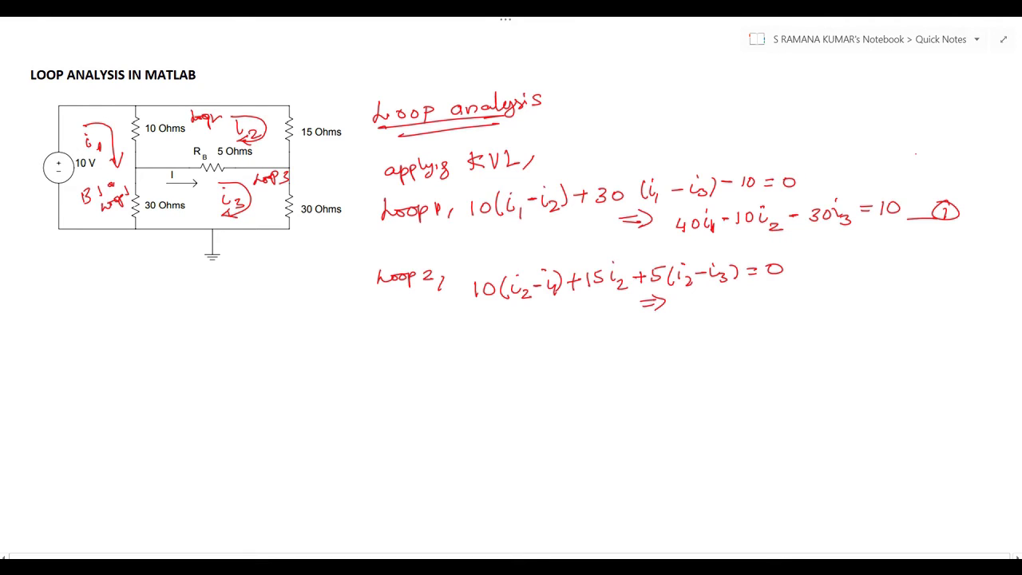
{"action": "left_click_drag", "start_coordinate": [685, 310], "coordinate": [708, 314]}
{"action": "left_click_drag", "start_coordinate": [721, 304], "coordinate": [739, 318]}
{"action": "mouse_move", "coordinate": [746, 305]}
{"action": "left_mouse_down"}
{"action": "mouse_move", "coordinate": [767, 311]}
{"action": "mouse_move", "coordinate": [781, 302]}
{"action": "mouse_move", "coordinate": [807, 315]}
{"action": "mouse_move", "coordinate": [791, 291]}
{"action": "left_mouse_up"}
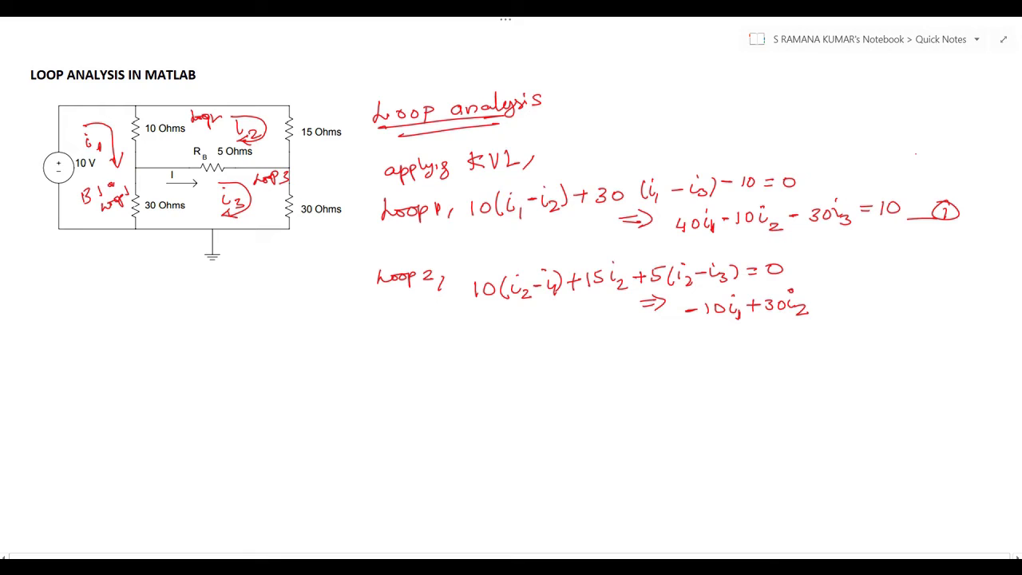
{"action": "left_click_drag", "start_coordinate": [841, 297], "coordinate": [833, 307]}
{"action": "mouse_move", "coordinate": [865, 292]}
{"action": "left_mouse_down"}
{"action": "mouse_move", "coordinate": [865, 307]}
{"action": "mouse_move", "coordinate": [895, 292]}
{"action": "left_mouse_up"}
{"action": "mouse_move", "coordinate": [883, 298]}
{"action": "left_mouse_down"}
{"action": "mouse_move", "coordinate": [906, 291]}
{"action": "mouse_move", "coordinate": [954, 321]}
{"action": "mouse_move", "coordinate": [950, 304]}
{"action": "left_mouse_up"}
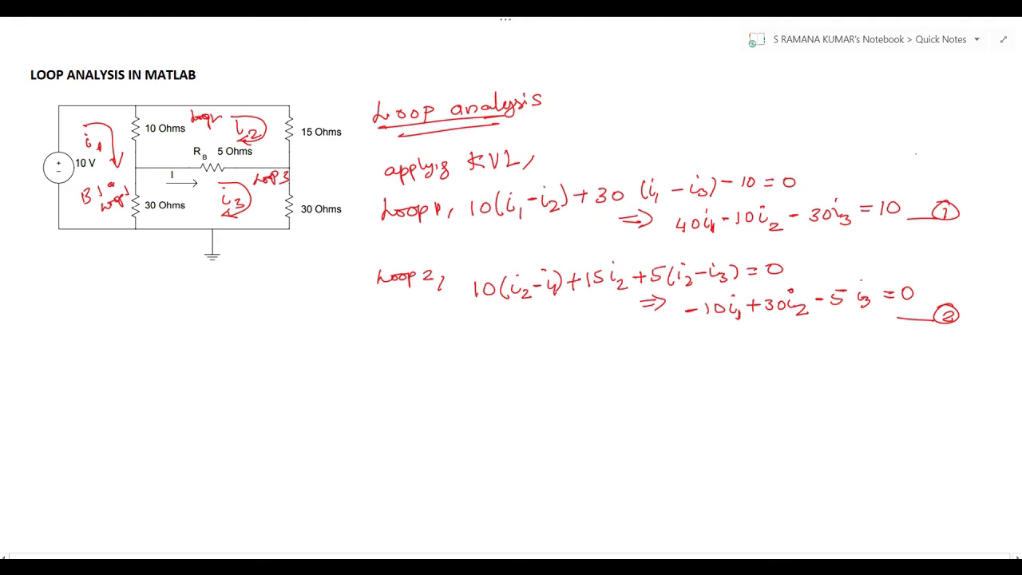
{"action": "mouse_move", "coordinate": [380, 350]}
{"action": "left_mouse_down"}
{"action": "mouse_move", "coordinate": [379, 367]}
{"action": "mouse_move", "coordinate": [412, 355]}
{"action": "mouse_move", "coordinate": [411, 371]}
{"action": "mouse_move", "coordinate": [441, 366]}
{"action": "left_mouse_up"}
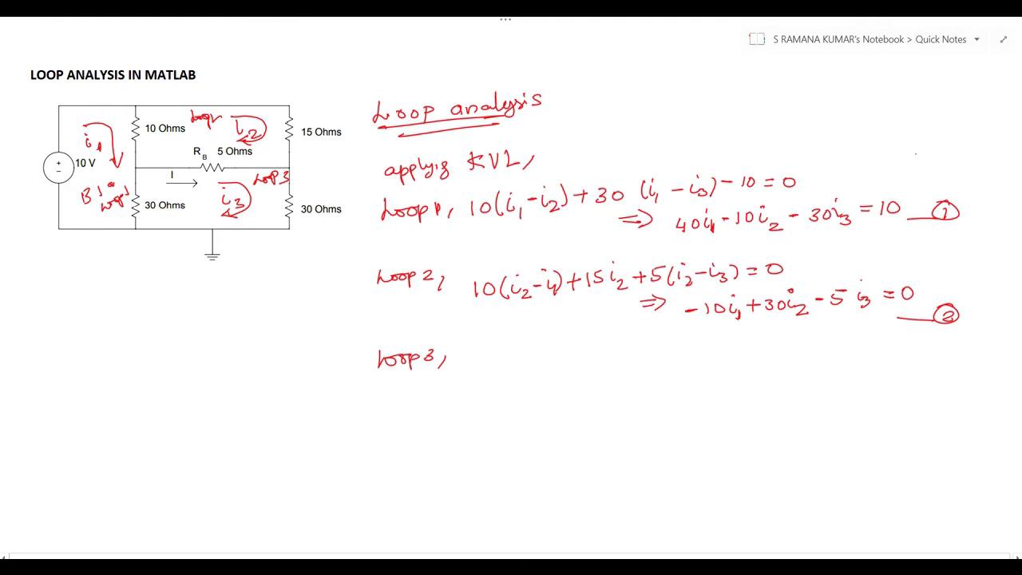
Step: Write the Loop 3 KVL equation with 30(i3…), 5(i3−i2) and 30i3 terms, equal to 0
{"action": "mouse_move", "coordinate": [465, 361]}
{"action": "left_mouse_down"}
{"action": "mouse_move", "coordinate": [466, 373]}
{"action": "mouse_move", "coordinate": [483, 366]}
{"action": "mouse_move", "coordinate": [501, 377]}
{"action": "left_mouse_up"}
{"action": "mouse_move", "coordinate": [502, 368]}
{"action": "left_mouse_down"}
{"action": "mouse_move", "coordinate": [517, 379]}
{"action": "mouse_move", "coordinate": [553, 372]}
{"action": "left_mouse_up"}
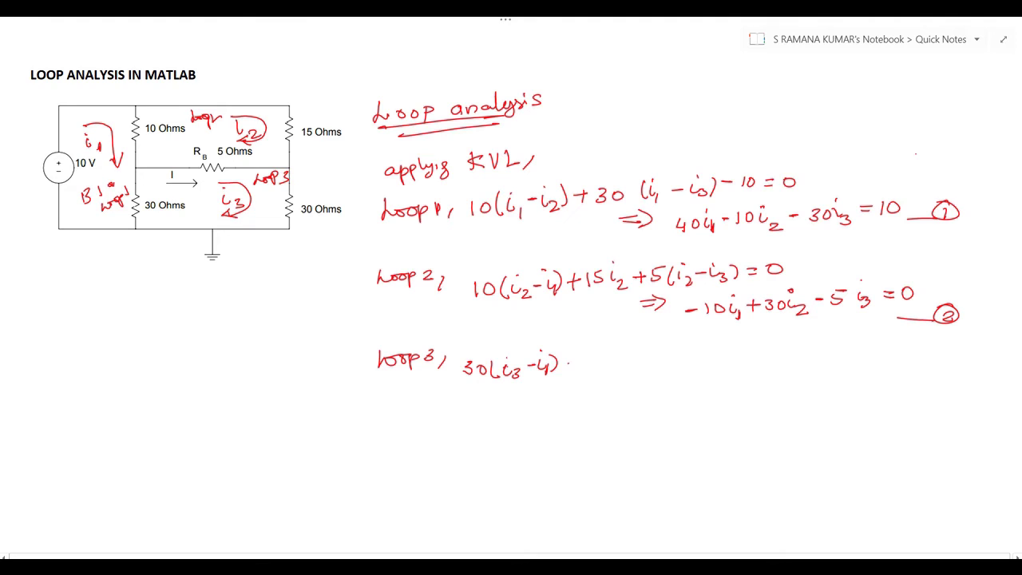
{"action": "left_click_drag", "start_coordinate": [567, 363], "coordinate": [582, 363]}
{"action": "mouse_move", "coordinate": [576, 355]}
{"action": "left_mouse_down"}
{"action": "mouse_move", "coordinate": [577, 367]}
{"action": "mouse_move", "coordinate": [593, 369]}
{"action": "left_mouse_up"}
{"action": "mouse_move", "coordinate": [594, 353]}
{"action": "left_mouse_down"}
{"action": "mouse_move", "coordinate": [623, 376]}
{"action": "mouse_move", "coordinate": [626, 363]}
{"action": "mouse_move", "coordinate": [656, 360]}
{"action": "left_mouse_up"}
{"action": "mouse_move", "coordinate": [663, 354]}
{"action": "left_mouse_down"}
{"action": "mouse_move", "coordinate": [686, 369]}
{"action": "mouse_move", "coordinate": [708, 361]}
{"action": "mouse_move", "coordinate": [701, 370]}
{"action": "left_mouse_up"}
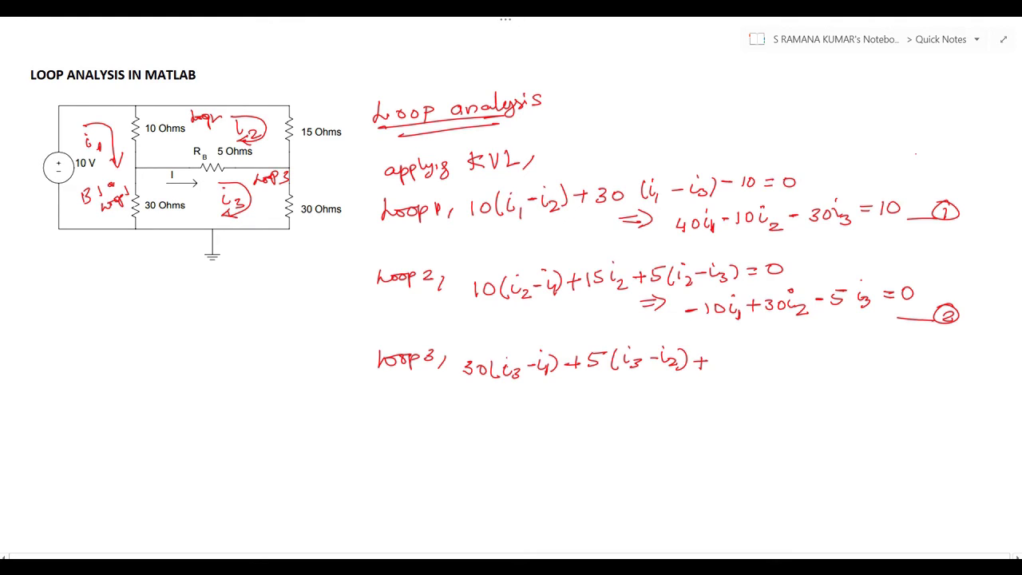
{"action": "left_click_drag", "start_coordinate": [716, 351], "coordinate": [717, 364]}
{"action": "mouse_move", "coordinate": [733, 353]}
{"action": "left_mouse_down"}
{"action": "mouse_move", "coordinate": [730, 362]}
{"action": "mouse_move", "coordinate": [738, 353]}
{"action": "left_mouse_up"}
{"action": "mouse_move", "coordinate": [744, 356]}
{"action": "left_mouse_down"}
{"action": "mouse_move", "coordinate": [752, 367]}
{"action": "mouse_move", "coordinate": [778, 355]}
{"action": "left_mouse_up"}
{"action": "left_click_drag", "start_coordinate": [768, 362], "coordinate": [778, 361]}
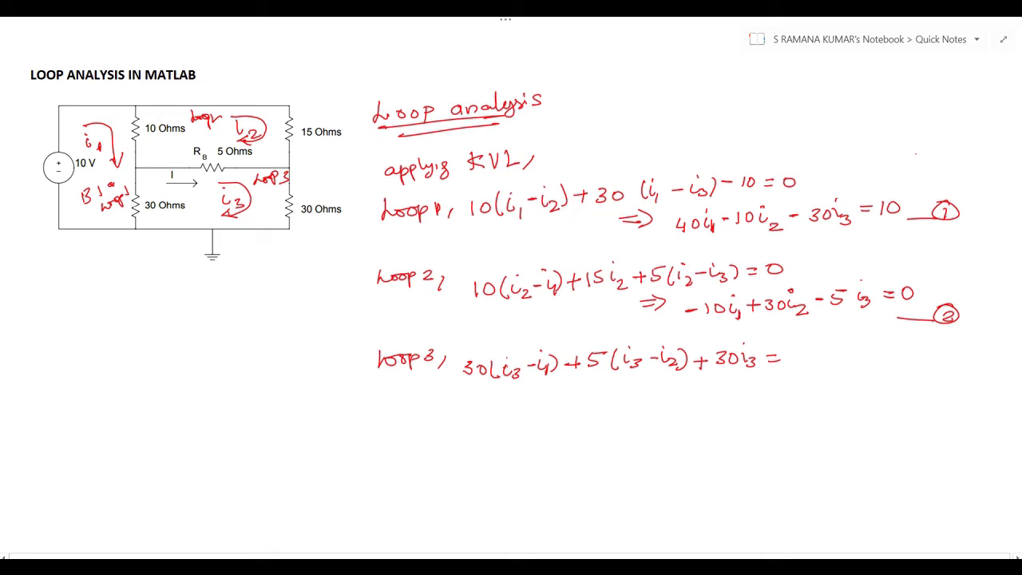
{"action": "mouse_move", "coordinate": [786, 361]}
{"action": "left_mouse_down"}
{"action": "mouse_move", "coordinate": [842, 365]}
{"action": "mouse_move", "coordinate": [834, 371]}
{"action": "mouse_move", "coordinate": [855, 364]}
{"action": "mouse_move", "coordinate": [855, 352]}
{"action": "left_mouse_up"}
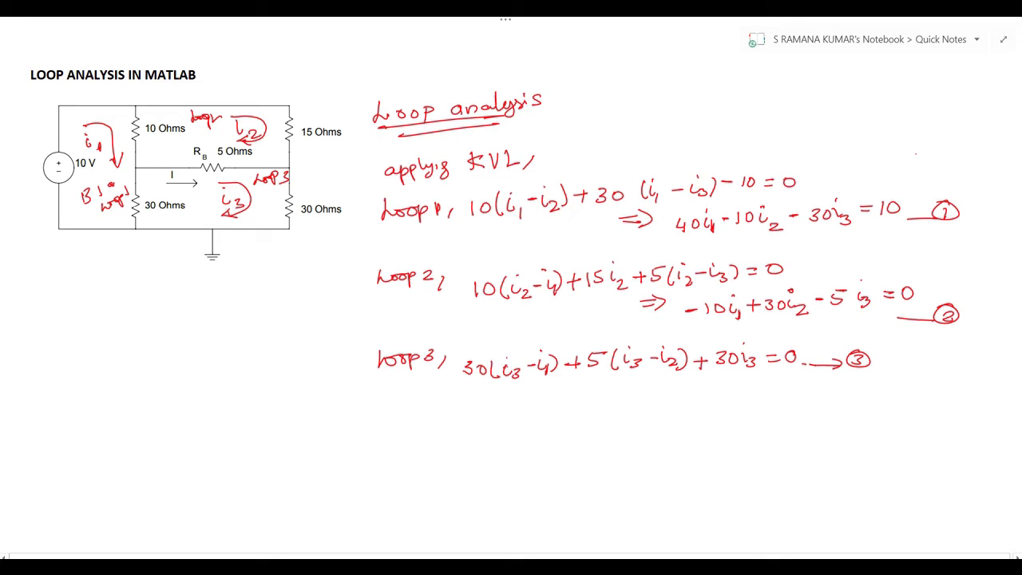
Step: Simplify loop 3 to −30i1 − 5i2 + 65i3 = 0, dismiss the McAfee popup, and begin Z11·i1
{"action": "left_click_drag", "start_coordinate": [628, 387], "coordinate": [645, 388]}
{"action": "left_click_drag", "start_coordinate": [626, 393], "coordinate": [642, 401]}
{"action": "left_click_drag", "start_coordinate": [680, 382], "coordinate": [680, 396]}
{"action": "mouse_move", "coordinate": [697, 386]}
{"action": "left_mouse_down"}
{"action": "mouse_move", "coordinate": [693, 394]}
{"action": "mouse_move", "coordinate": [703, 388]}
{"action": "mouse_move", "coordinate": [718, 401]}
{"action": "left_mouse_up"}
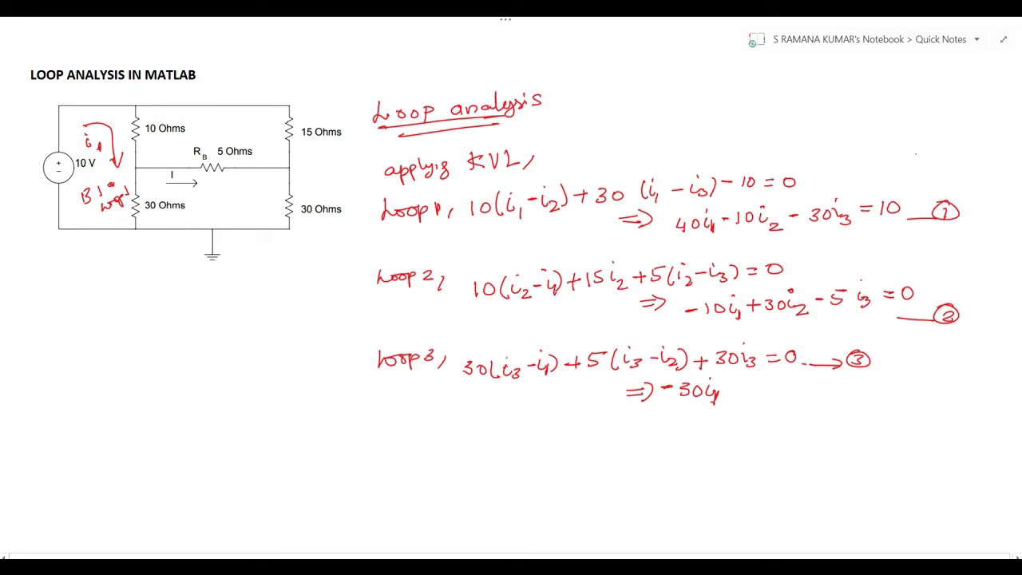
{"action": "mouse_move", "coordinate": [752, 382]}
{"action": "left_mouse_down"}
{"action": "mouse_move", "coordinate": [746, 395]}
{"action": "mouse_move", "coordinate": [781, 399]}
{"action": "left_mouse_up"}
{"action": "mouse_move", "coordinate": [798, 386]}
{"action": "left_mouse_down"}
{"action": "mouse_move", "coordinate": [826, 393]}
{"action": "mouse_move", "coordinate": [837, 379]}
{"action": "left_mouse_up"}
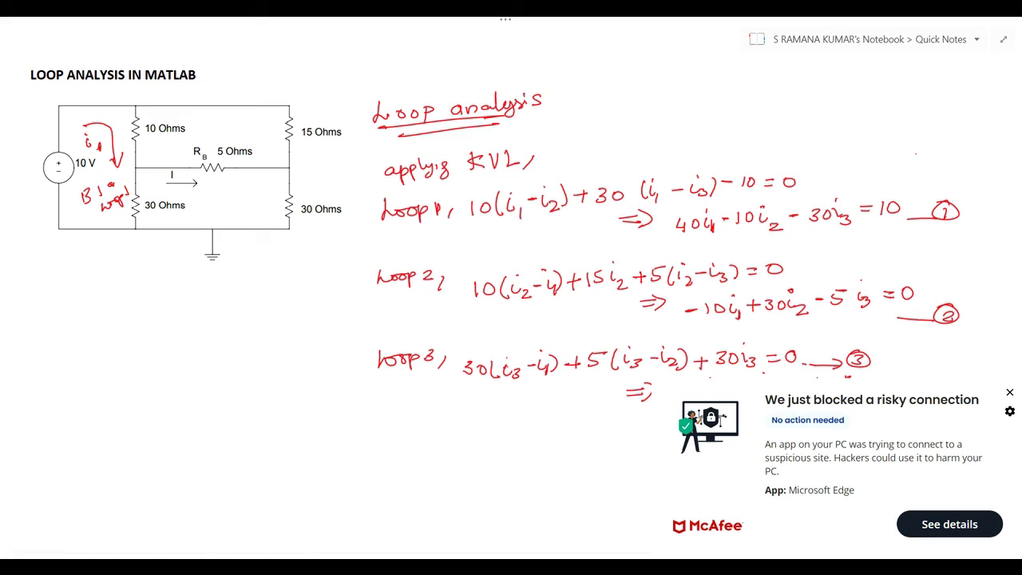
{"action": "left_click", "coordinate": [1009, 392]}
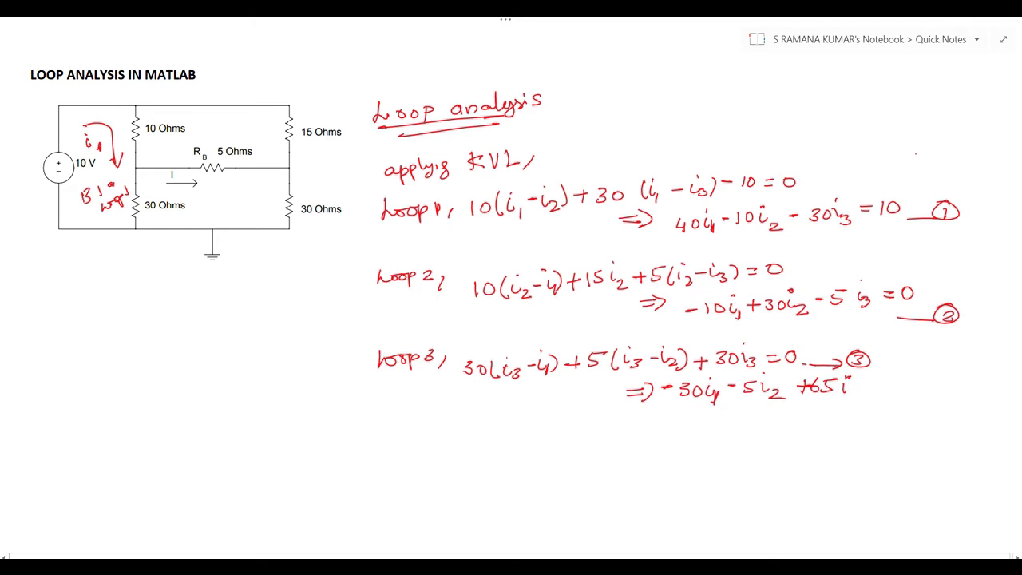
{"action": "mouse_move", "coordinate": [850, 388]}
{"action": "left_mouse_down"}
{"action": "mouse_move", "coordinate": [852, 398]}
{"action": "mouse_move", "coordinate": [896, 386]}
{"action": "left_mouse_up"}
{"action": "mouse_move", "coordinate": [877, 393]}
{"action": "left_mouse_down"}
{"action": "mouse_move", "coordinate": [905, 385]}
{"action": "mouse_move", "coordinate": [918, 365]}
{"action": "mouse_move", "coordinate": [916, 386]}
{"action": "left_mouse_up"}
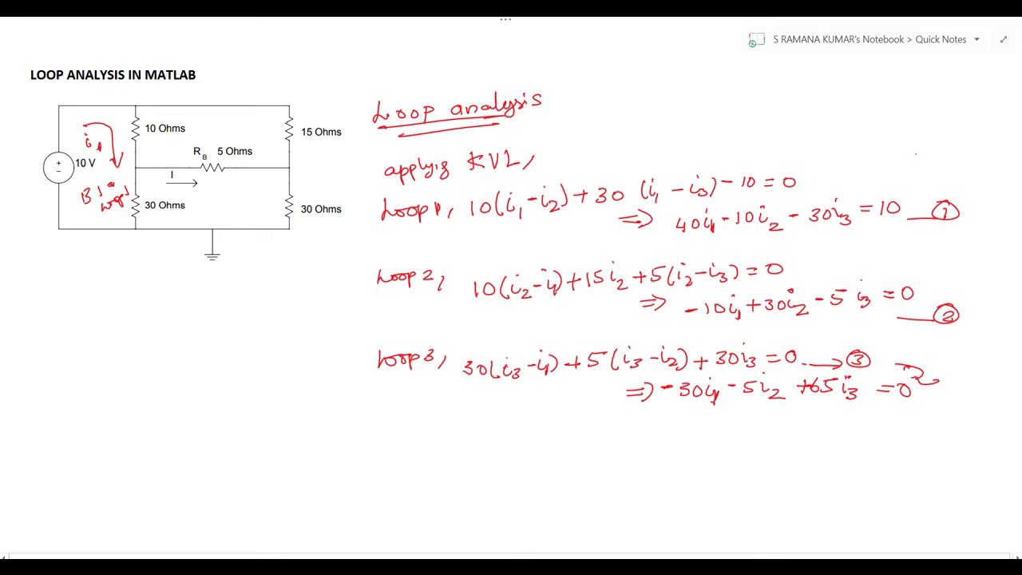
{"action": "mouse_move", "coordinate": [594, 93]}
{"action": "left_mouse_down"}
{"action": "mouse_move", "coordinate": [607, 93]}
{"action": "mouse_move", "coordinate": [614, 109]}
{"action": "mouse_move", "coordinate": [636, 97]}
{"action": "left_mouse_up"}
Step: Complete the first general row: Z11·i1 + Z12·i2 + Z13·i3 + … + Z1m·im = ΣV1
{"action": "mouse_move", "coordinate": [672, 84]}
{"action": "left_mouse_down"}
{"action": "mouse_move", "coordinate": [736, 86]}
{"action": "mouse_move", "coordinate": [739, 96]}
{"action": "mouse_move", "coordinate": [768, 102]}
{"action": "left_mouse_up"}
{"action": "left_click_drag", "start_coordinate": [786, 88], "coordinate": [796, 107]}
{"action": "left_click_drag", "start_coordinate": [805, 96], "coordinate": [874, 106]}
{"action": "left_click", "coordinate": [828, 97]}
{"action": "mouse_move", "coordinate": [848, 96]}
{"action": "left_mouse_down"}
{"action": "mouse_move", "coordinate": [863, 96]}
{"action": "mouse_move", "coordinate": [853, 105]}
{"action": "left_mouse_up"}
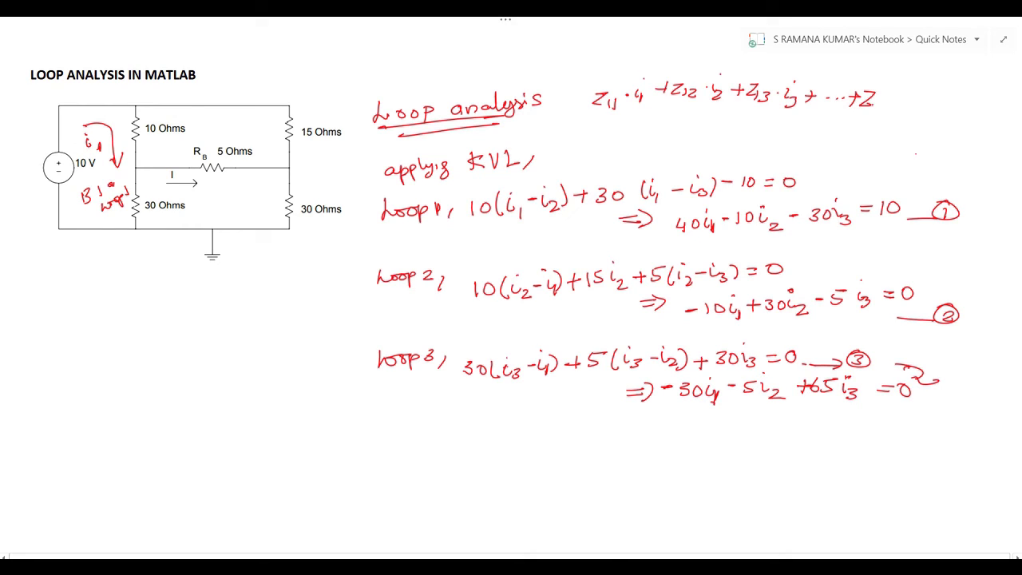
{"action": "left_click_drag", "start_coordinate": [880, 112], "coordinate": [924, 105]}
{"action": "mouse_move", "coordinate": [934, 104]}
{"action": "left_mouse_down"}
{"action": "mouse_move", "coordinate": [963, 97]}
{"action": "mouse_move", "coordinate": [972, 107]}
{"action": "left_mouse_up"}
{"action": "mouse_move", "coordinate": [980, 93]}
{"action": "left_mouse_down"}
{"action": "mouse_move", "coordinate": [984, 109]}
{"action": "mouse_move", "coordinate": [993, 94]}
{"action": "left_mouse_up"}
{"action": "left_click_drag", "start_coordinate": [992, 107], "coordinate": [996, 117]}
Step: Begin the second row with Z21·i1 + Z22·i2 + Z23·i3
{"action": "mouse_move", "coordinate": [598, 121]}
{"action": "left_mouse_down"}
{"action": "mouse_move", "coordinate": [612, 122]}
{"action": "mouse_move", "coordinate": [610, 133]}
{"action": "left_mouse_up"}
{"action": "mouse_move", "coordinate": [613, 126]}
{"action": "left_mouse_down"}
{"action": "mouse_move", "coordinate": [650, 117]}
{"action": "mouse_move", "coordinate": [680, 120]}
{"action": "left_mouse_up"}
{"action": "left_click", "coordinate": [646, 126]}
{"action": "left_click_drag", "start_coordinate": [674, 116], "coordinate": [699, 131]}
{"action": "left_click_drag", "start_coordinate": [699, 126], "coordinate": [752, 131]}
{"action": "mouse_move", "coordinate": [760, 118]}
{"action": "left_mouse_down"}
{"action": "mouse_move", "coordinate": [772, 118]}
{"action": "mouse_move", "coordinate": [769, 131]}
{"action": "left_mouse_up"}
{"action": "left_click_drag", "start_coordinate": [767, 128], "coordinate": [777, 136]}
{"action": "left_click_drag", "start_coordinate": [778, 127], "coordinate": [806, 139]}
{"action": "left_click_drag", "start_coordinate": [818, 131], "coordinate": [877, 133]}
Step: Finish row two with + … + Z2m·im = ΣV2, and write ΣVm for the last row
{"action": "left_click", "coordinate": [844, 136]}
{"action": "left_click", "coordinate": [853, 136]}
{"action": "mouse_move", "coordinate": [871, 126]}
{"action": "left_mouse_down"}
{"action": "mouse_move", "coordinate": [871, 139]}
{"action": "mouse_move", "coordinate": [893, 144]}
{"action": "left_mouse_up"}
{"action": "left_click_drag", "start_coordinate": [892, 141], "coordinate": [903, 149]}
{"action": "mouse_move", "coordinate": [906, 146]}
{"action": "left_mouse_down"}
{"action": "mouse_move", "coordinate": [955, 151]}
{"action": "mouse_move", "coordinate": [973, 137]}
{"action": "left_mouse_up"}
{"action": "left_click_drag", "start_coordinate": [963, 141], "coordinate": [973, 141]}
{"action": "mouse_move", "coordinate": [988, 131]}
{"action": "left_mouse_down"}
{"action": "mouse_move", "coordinate": [998, 131]}
{"action": "mouse_move", "coordinate": [995, 152]}
{"action": "mouse_move", "coordinate": [1013, 137]}
{"action": "left_mouse_up"}
{"action": "left_click_drag", "start_coordinate": [1008, 147], "coordinate": [1016, 155]}
{"action": "mouse_move", "coordinate": [984, 189]}
{"action": "left_mouse_down"}
{"action": "mouse_move", "coordinate": [973, 202]}
{"action": "mouse_move", "coordinate": [988, 205]}
{"action": "left_mouse_up"}
{"action": "left_click_drag", "start_coordinate": [994, 194], "coordinate": [1018, 214]}
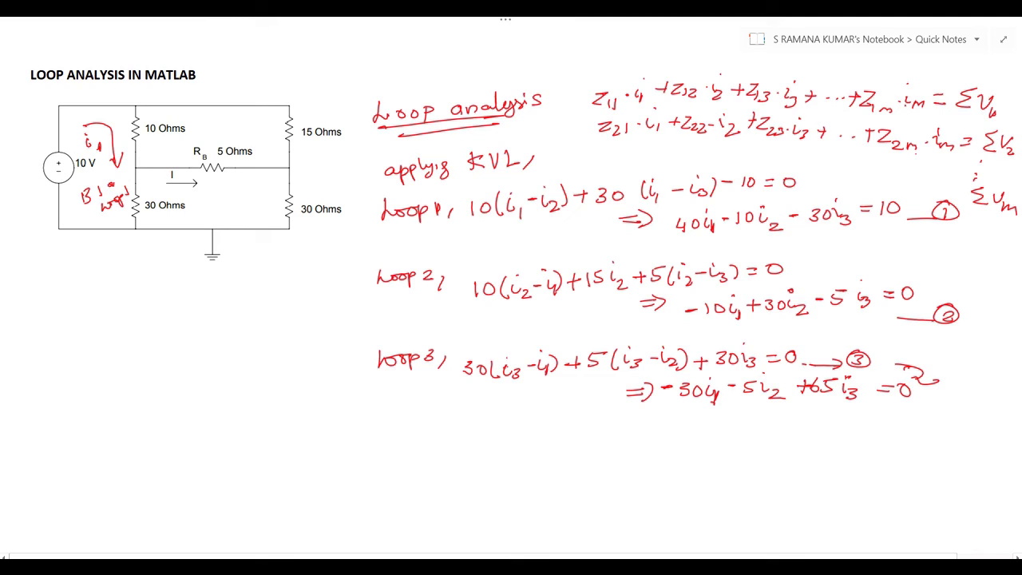
Step: Write the matrix form [Z][I] = [V] below the circuit
{"action": "mouse_move", "coordinate": [83, 316]}
{"action": "left_mouse_down"}
{"action": "mouse_move", "coordinate": [72, 343]}
{"action": "mouse_move", "coordinate": [128, 341]}
{"action": "mouse_move", "coordinate": [149, 318]}
{"action": "left_mouse_up"}
{"action": "mouse_move", "coordinate": [135, 334]}
{"action": "left_mouse_down"}
{"action": "mouse_move", "coordinate": [158, 337]}
{"action": "mouse_move", "coordinate": [186, 318]}
{"action": "left_mouse_up"}
{"action": "mouse_move", "coordinate": [174, 323]}
{"action": "left_mouse_down"}
{"action": "mouse_move", "coordinate": [213, 335]}
{"action": "mouse_move", "coordinate": [230, 310]}
{"action": "mouse_move", "coordinate": [239, 316]}
{"action": "mouse_move", "coordinate": [227, 334]}
{"action": "left_mouse_up"}
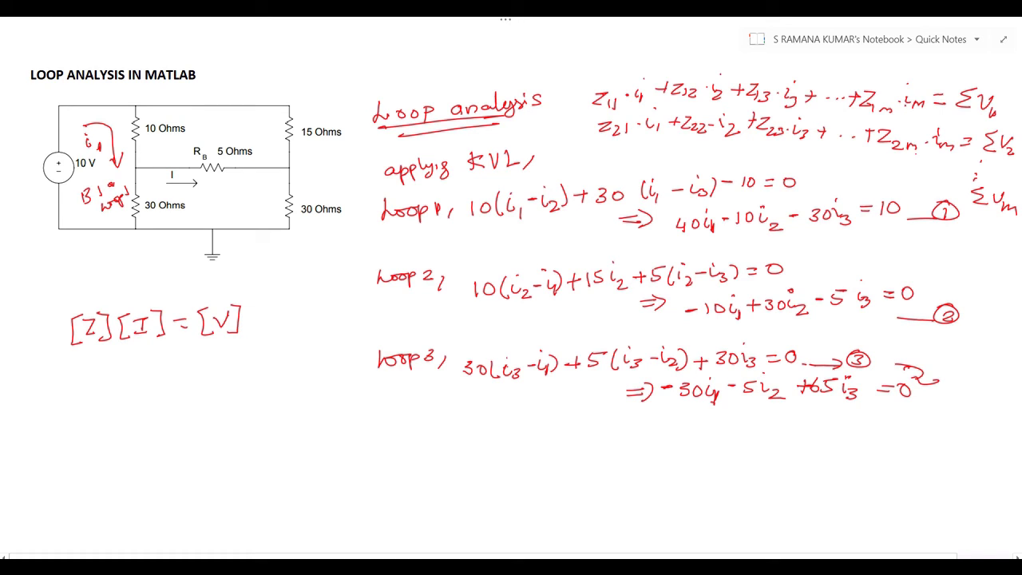